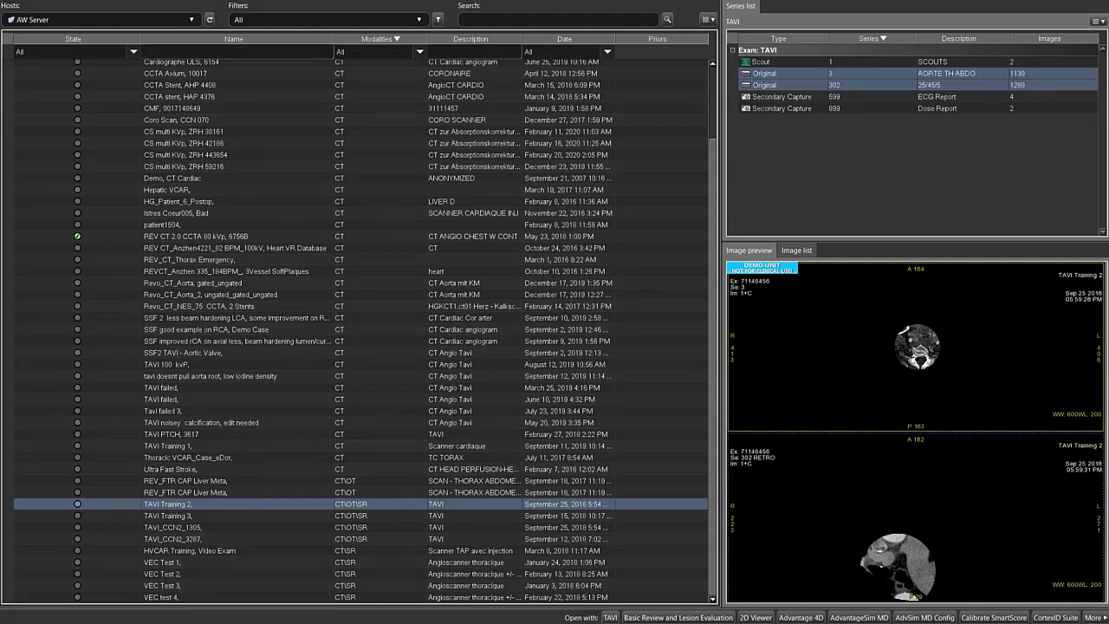
Step: Select both Original series 3 and 302 of the TAVI Training 2 exam
click(764, 72)
shift+click(764, 85)
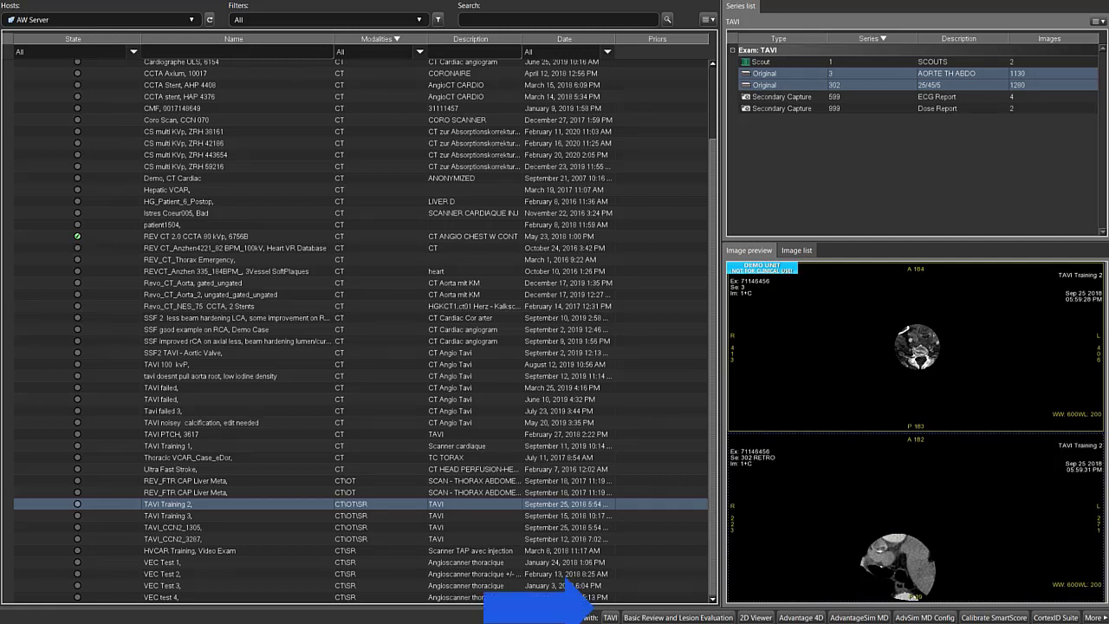
Step: Launch the TAVI application on the selected series and show the 30% cardiac phase
click(610, 617)
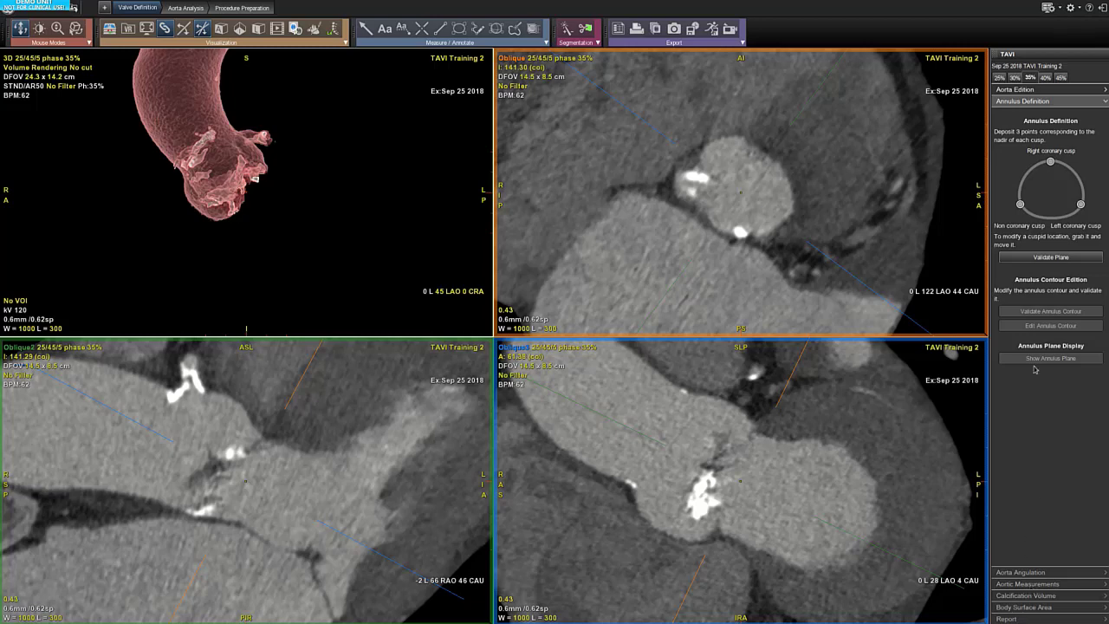
click(1014, 78)
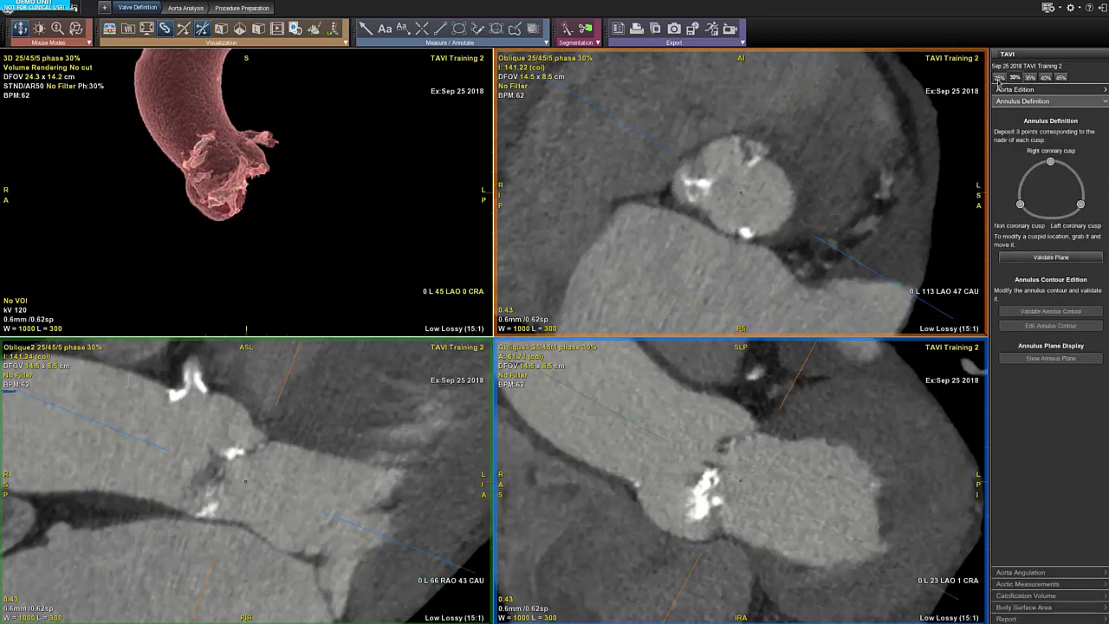
click(998, 78)
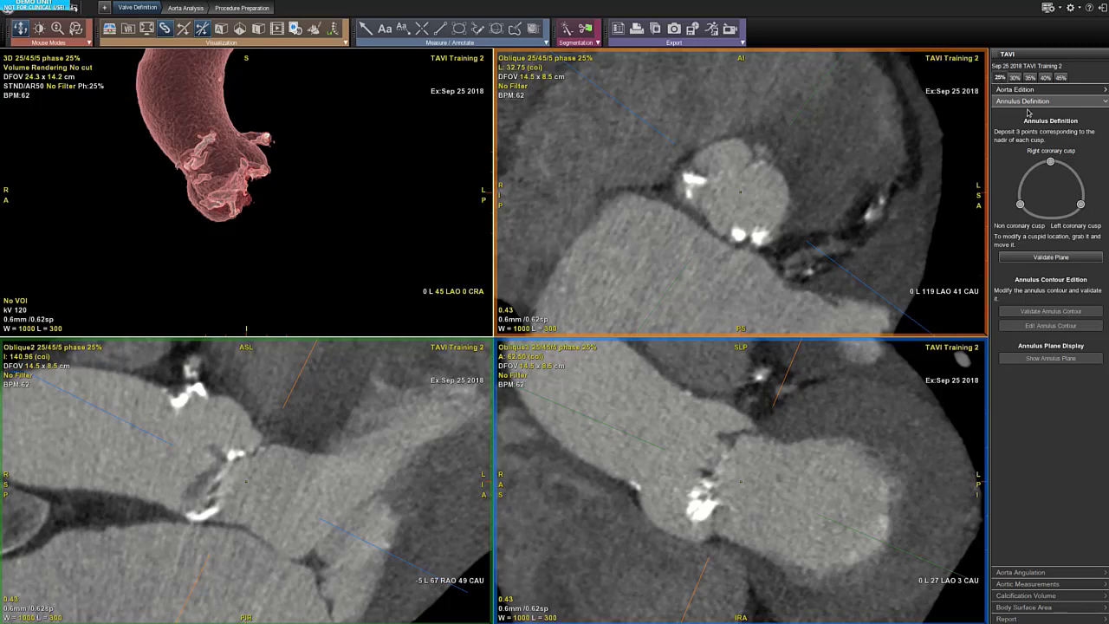
click(1030, 78)
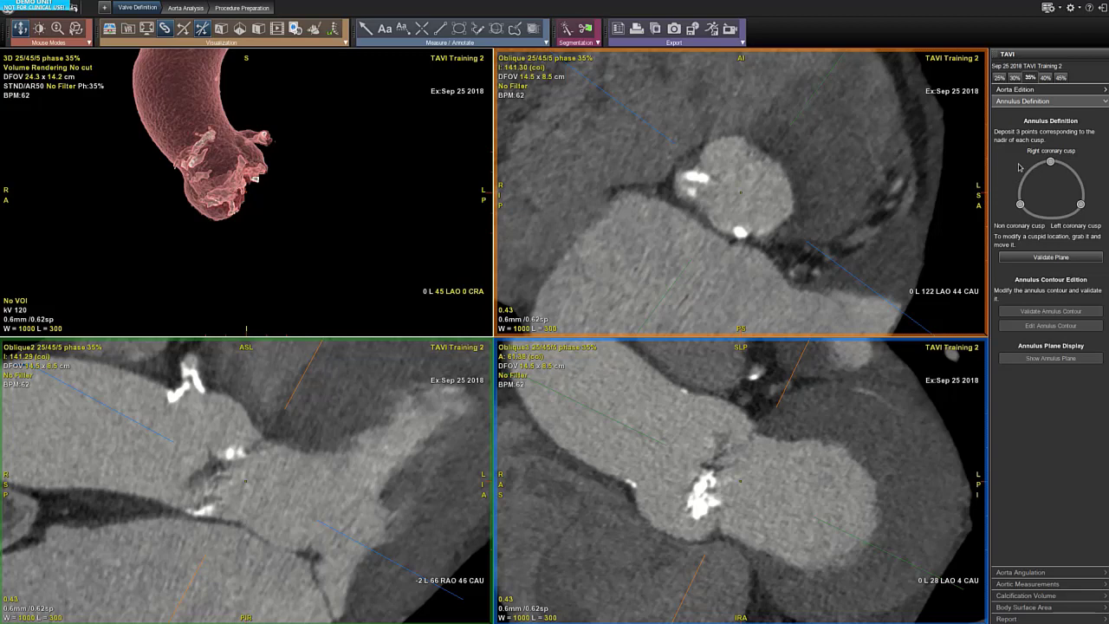
scroll(863, 193, down, 4)
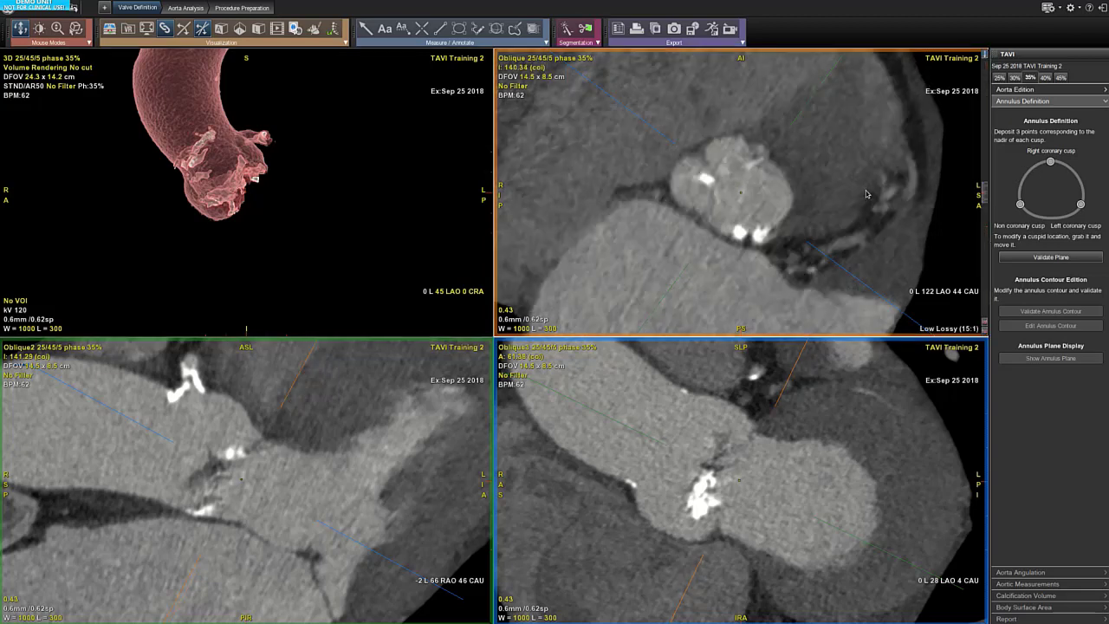
scroll(863, 193, up, 3)
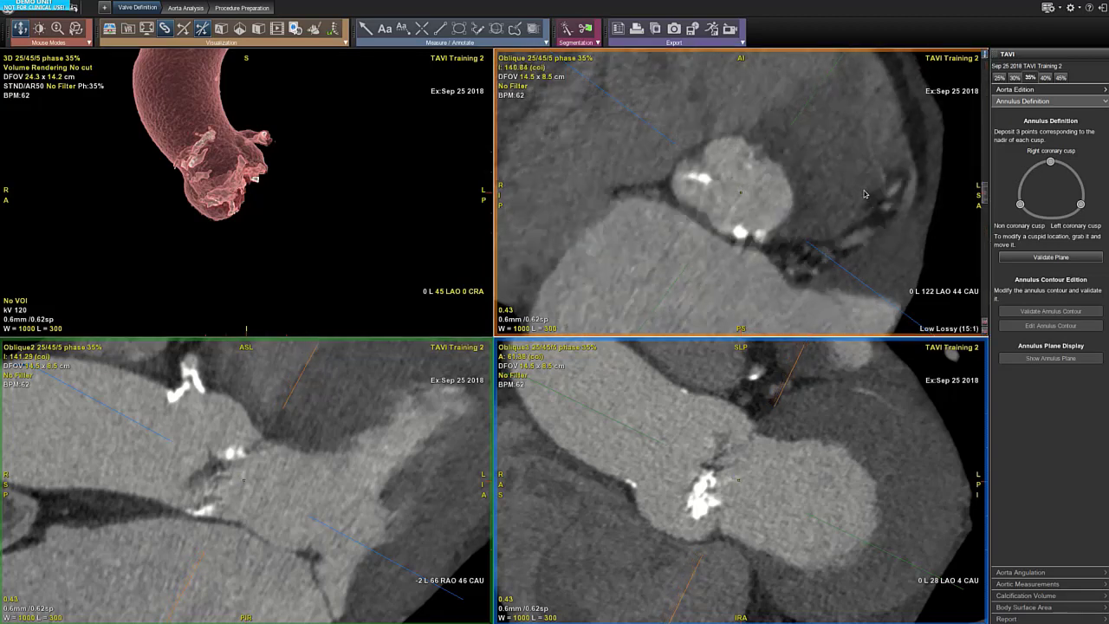
scroll(863, 193, up, 1)
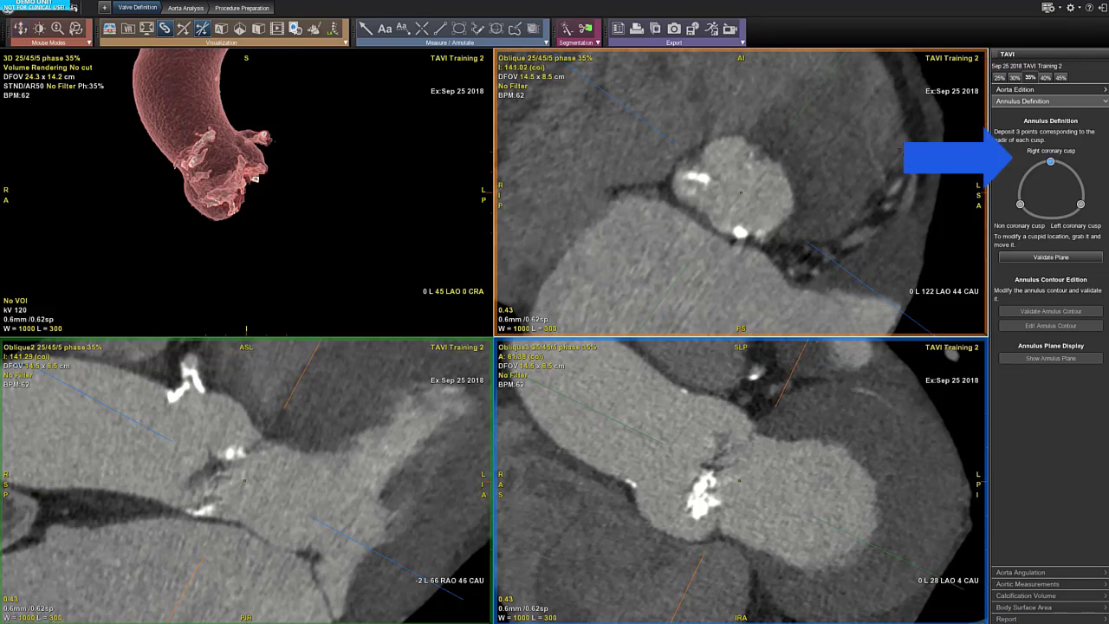
scroll(767, 161, up, 2)
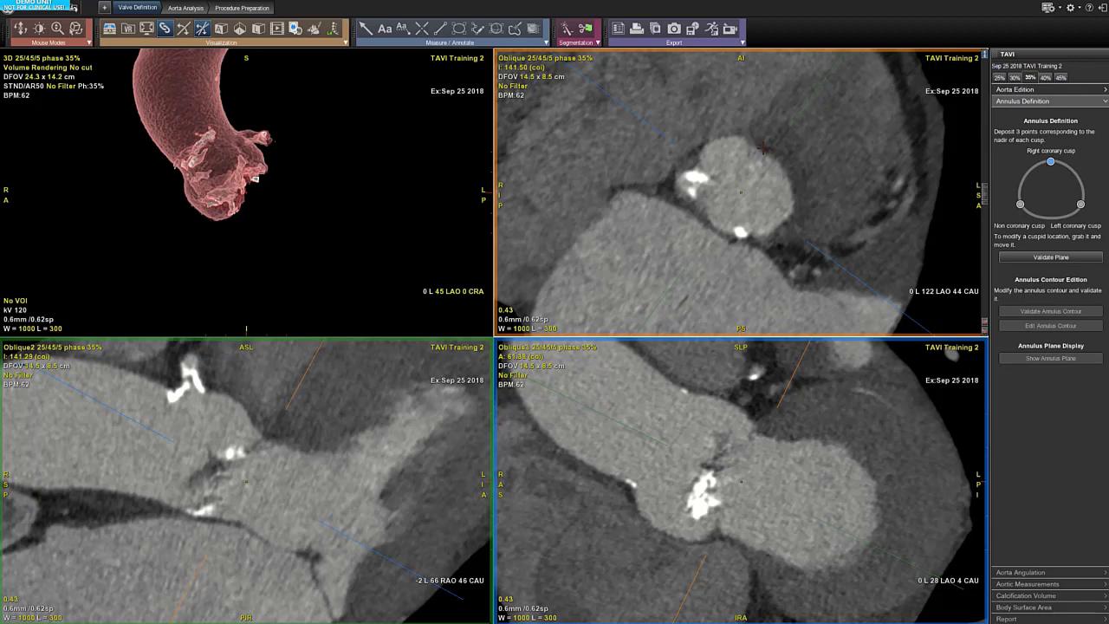
Step: Mark the right, left and non-coronary cusp nadirs in the oblique view
click(763, 149)
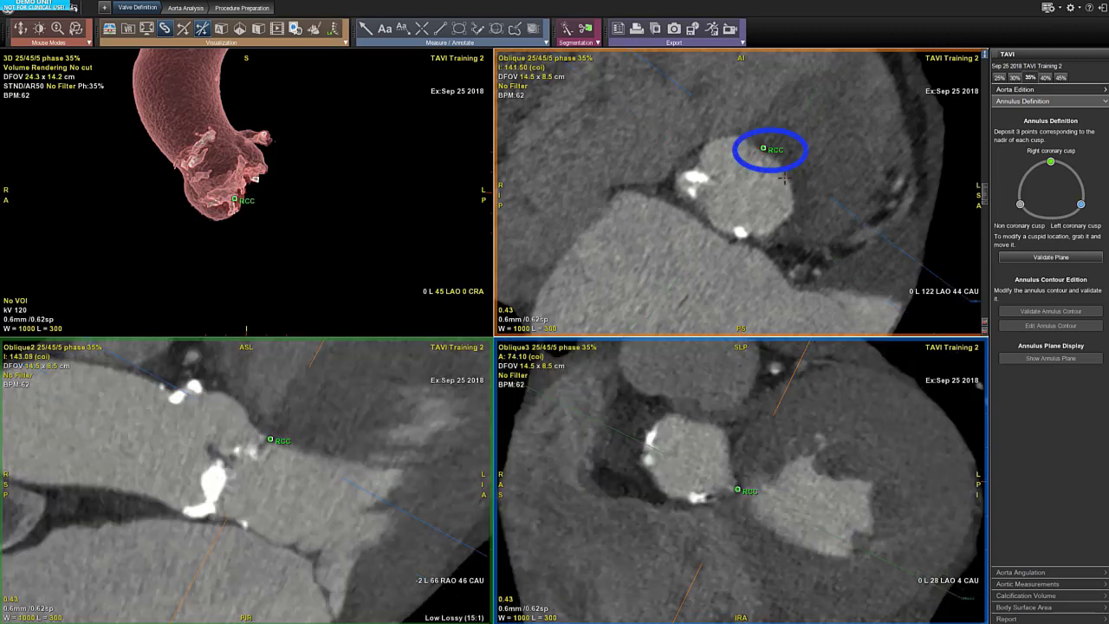
scroll(741, 192, down, 1)
scroll(740, 192, down, 8)
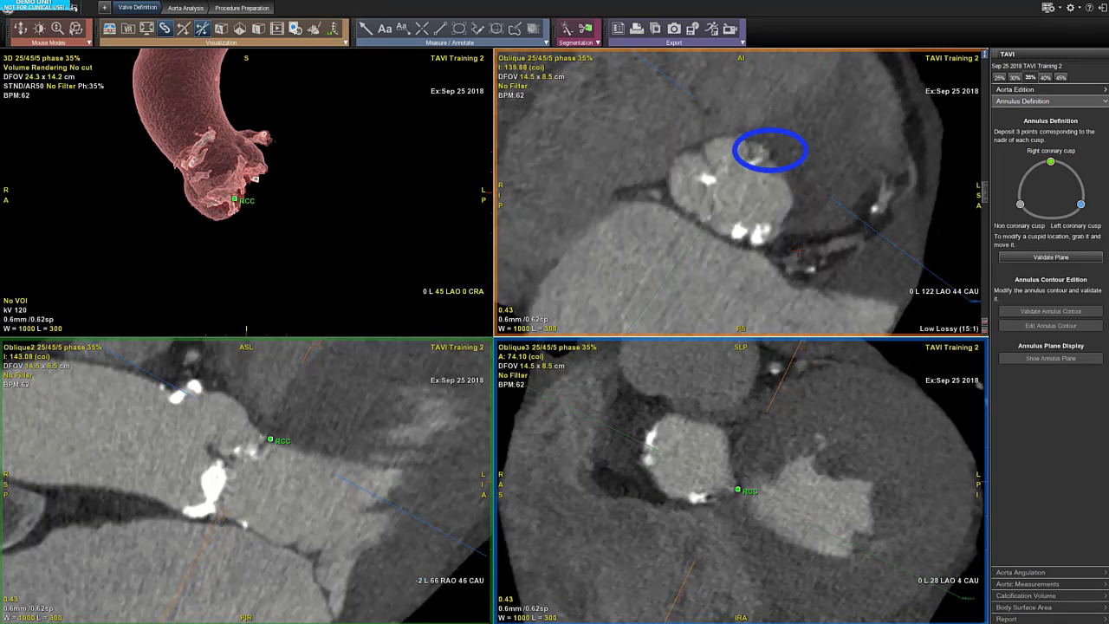
scroll(741, 192, up, 8)
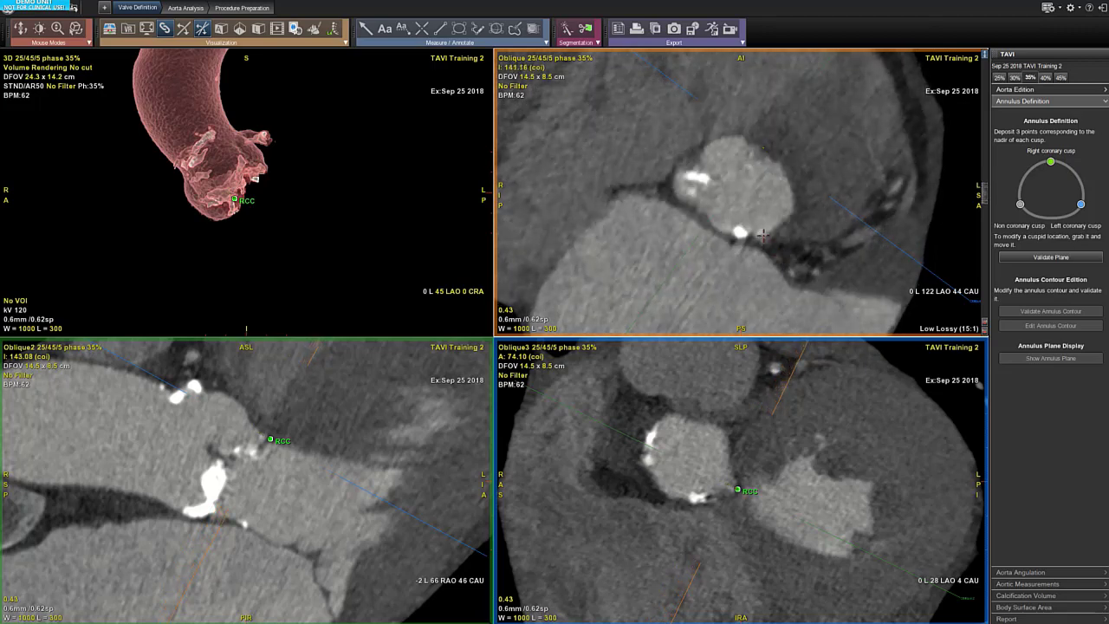
click(760, 232)
scroll(826, 227, down, 5)
scroll(825, 229, up, 8)
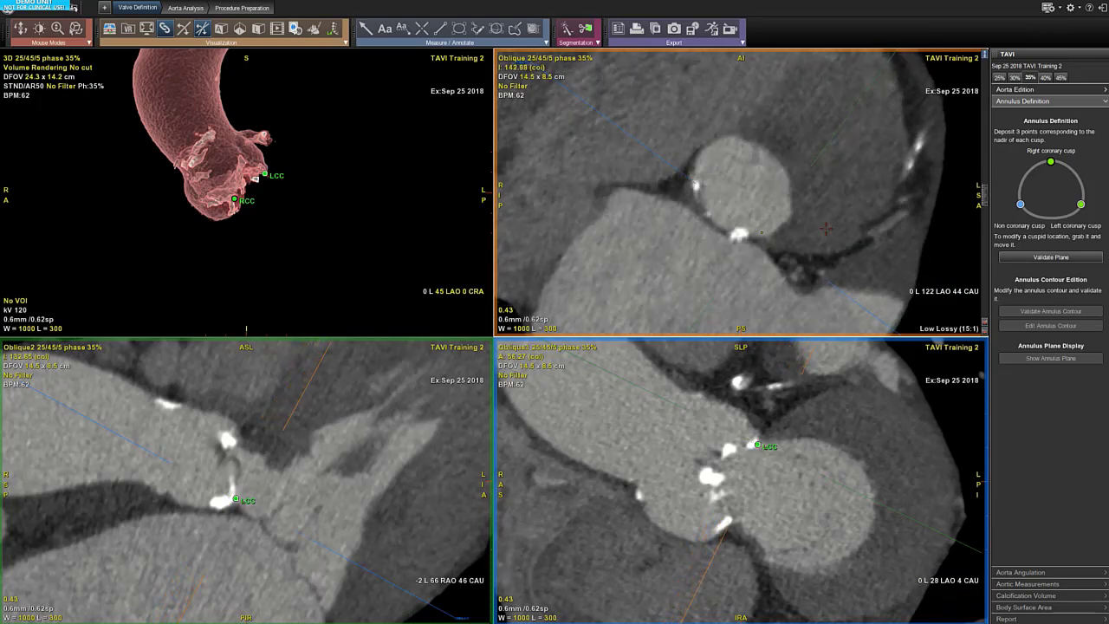
scroll(698, 189, up, 1)
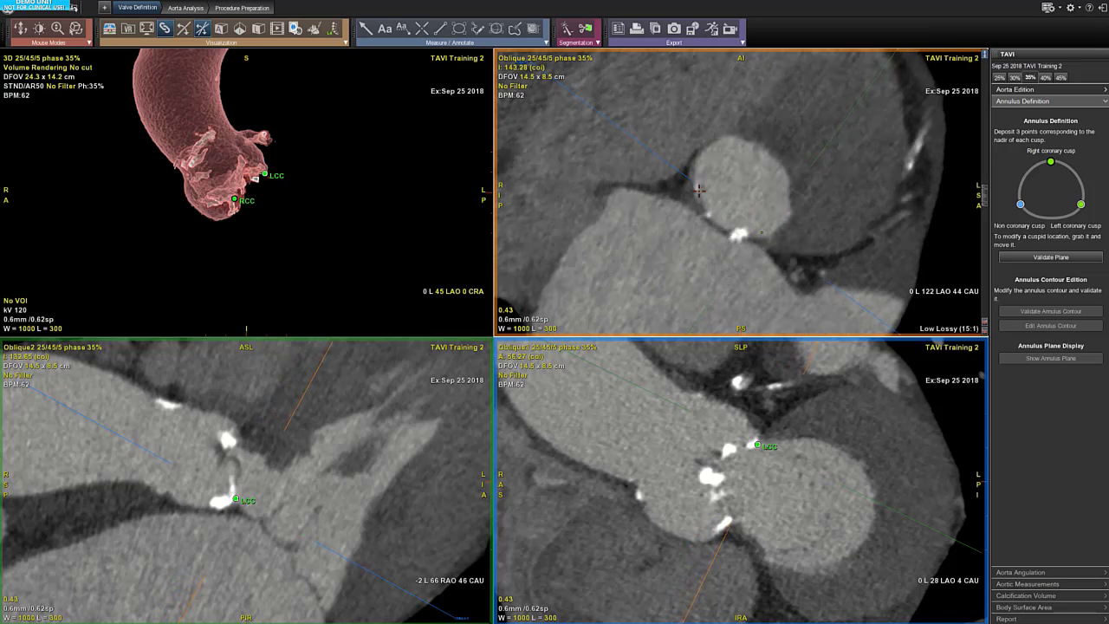
click(699, 189)
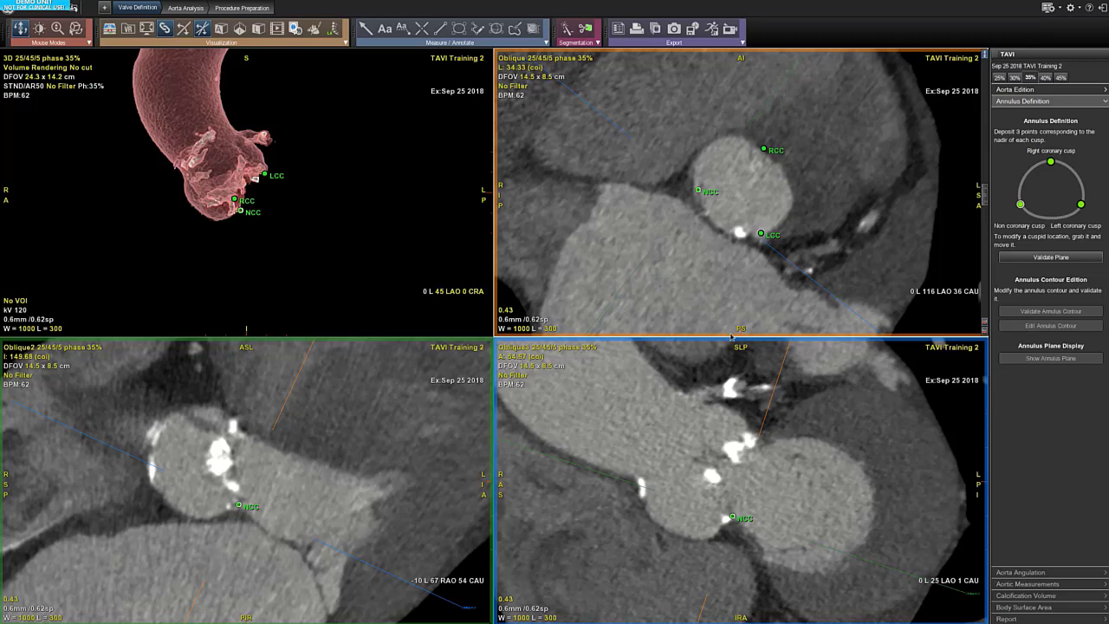
Step: Nudge the NCC point slightly, keep it, and validate the annulus plane
click(733, 518)
drag(733, 518, 735, 518)
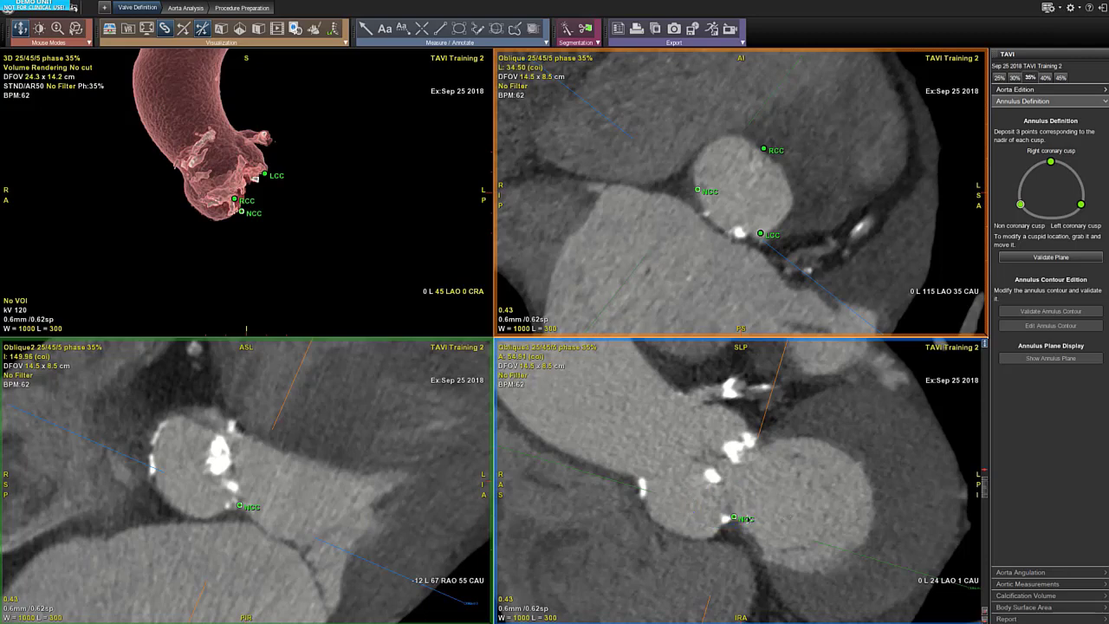
right_click(737, 517)
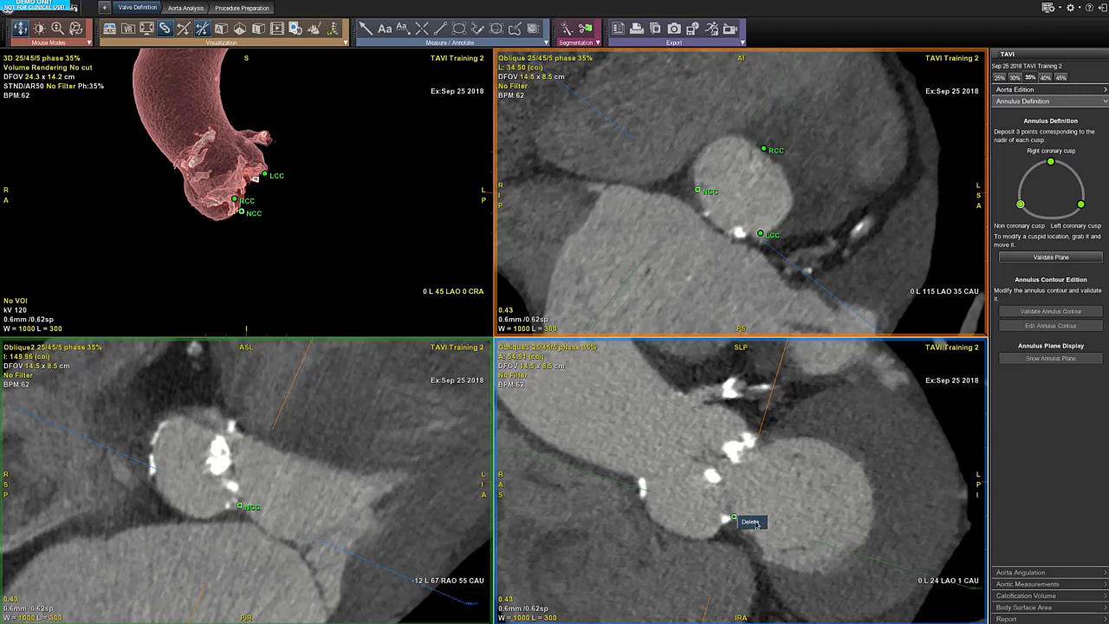
click(920, 477)
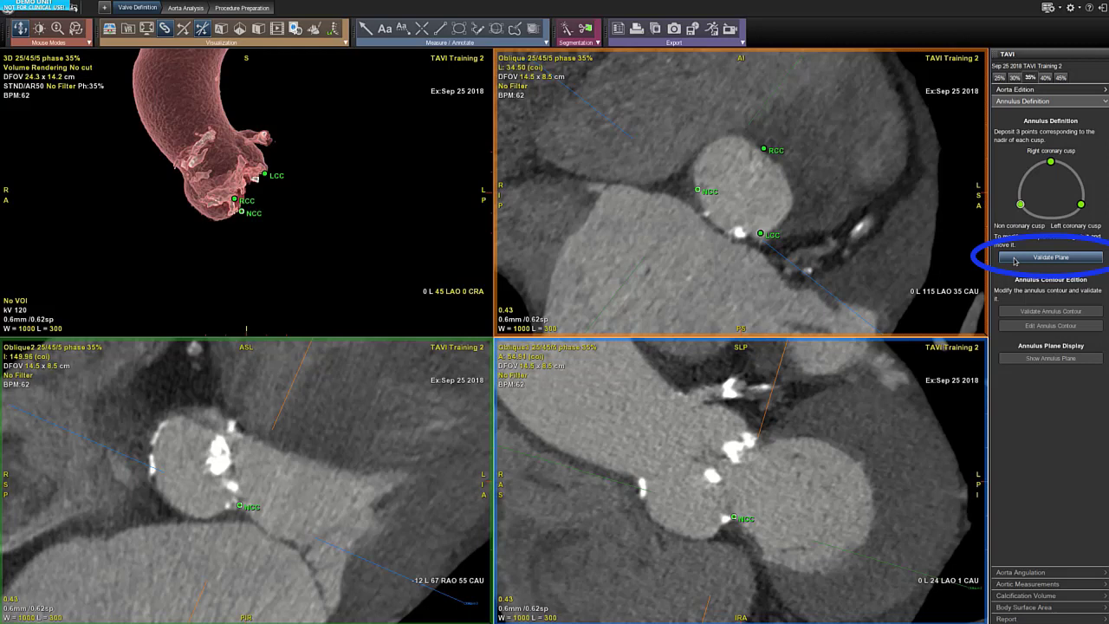
click(1015, 260)
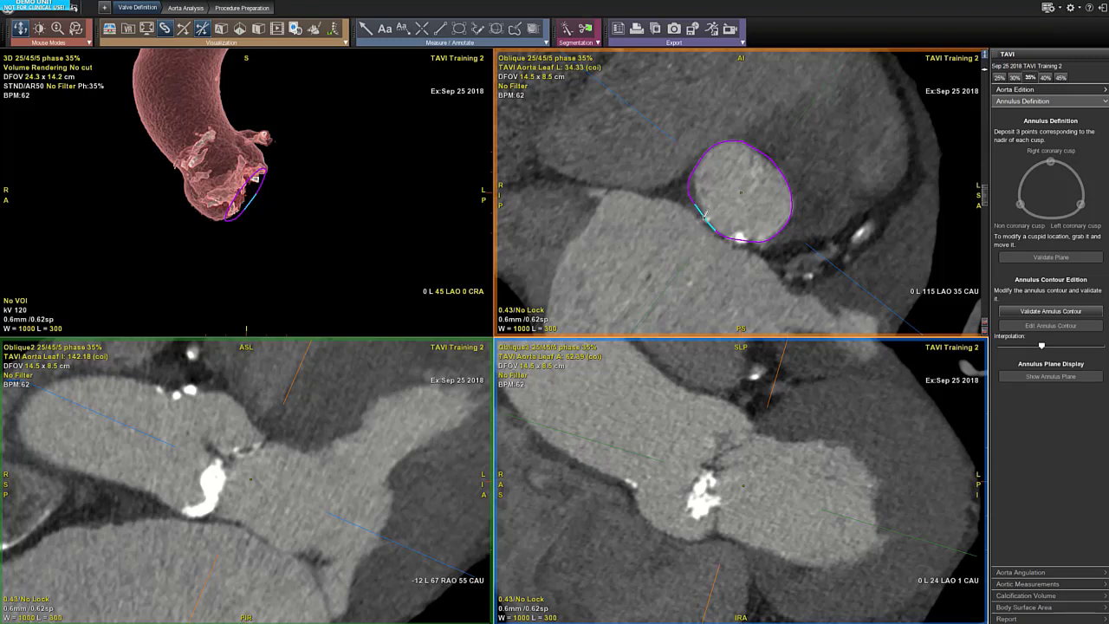
Step: Pull the contour's left edge inward, lower interpolation slightly, and validate the annulus contour
mouse_move(704, 214)
mouse_down()
mouse_move(698, 163)
mouse_move(700, 200)
mouse_up()
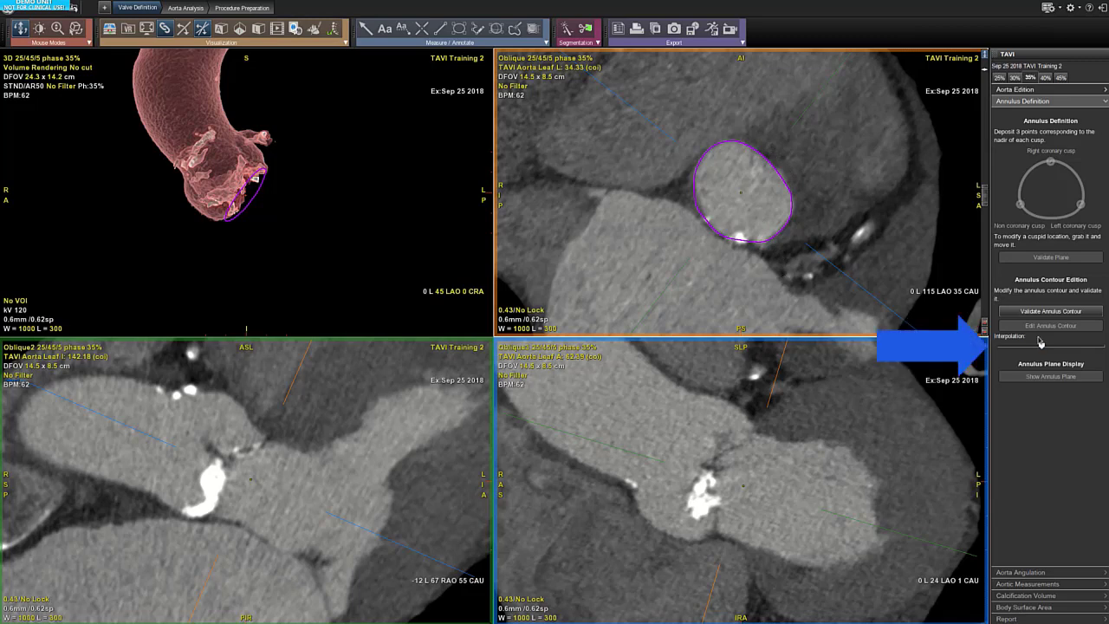
mouse_move(1041, 346)
mouse_down()
mouse_move(1025, 350)
mouse_move(1075, 351)
mouse_move(1029, 350)
mouse_move(1048, 350)
mouse_up()
mouse_move(698, 214)
mouse_down()
mouse_move(700, 197)
mouse_move(703, 208)
mouse_up()
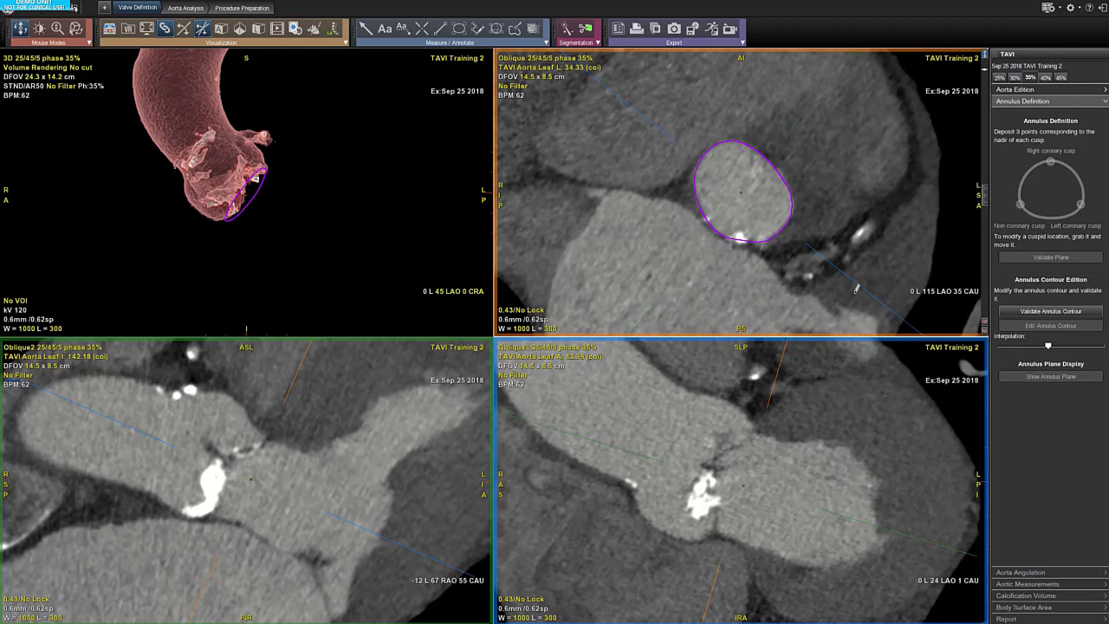
click(1093, 312)
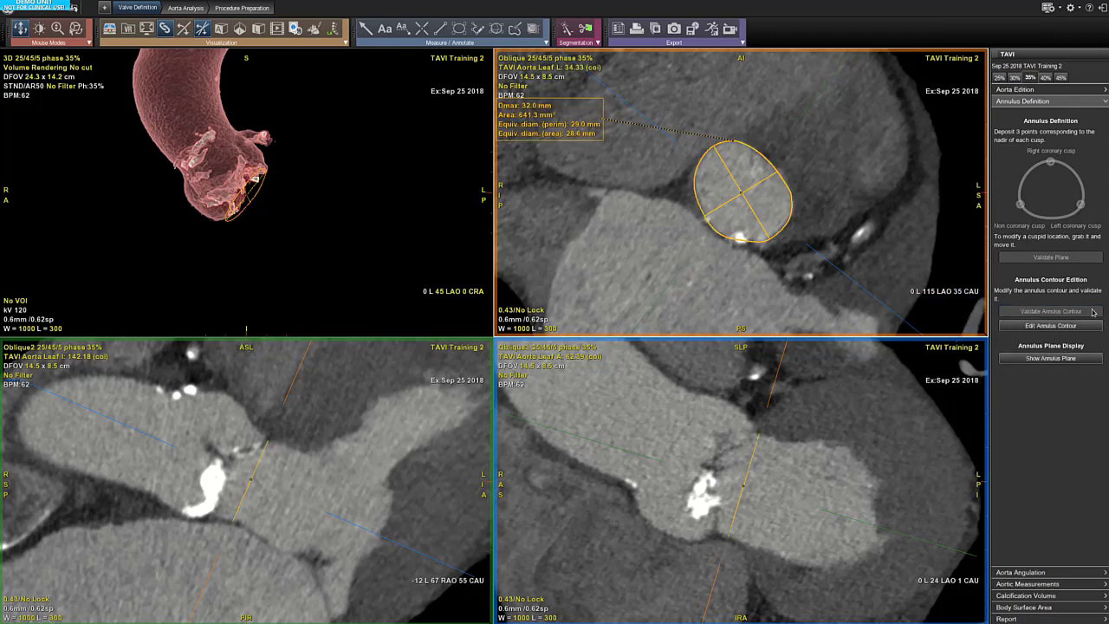
Step: Move the measurement box beside the annulus; add Mean, Min Diameter, Perimeter; remove Equiv. diam. (perim)
drag(535, 121, 594, 191)
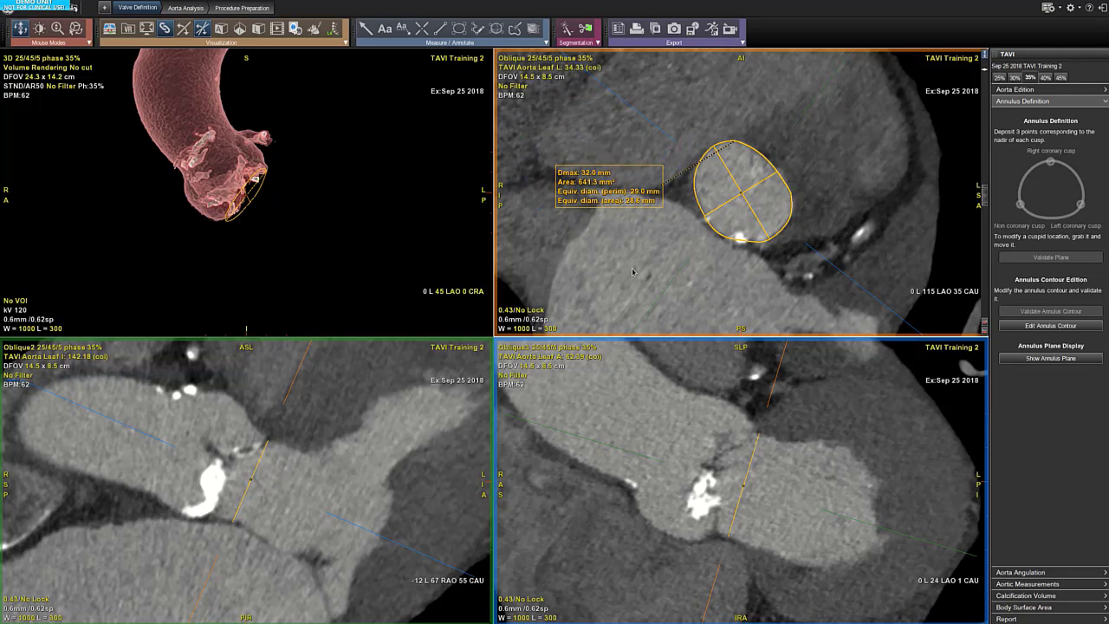
right_click(626, 183)
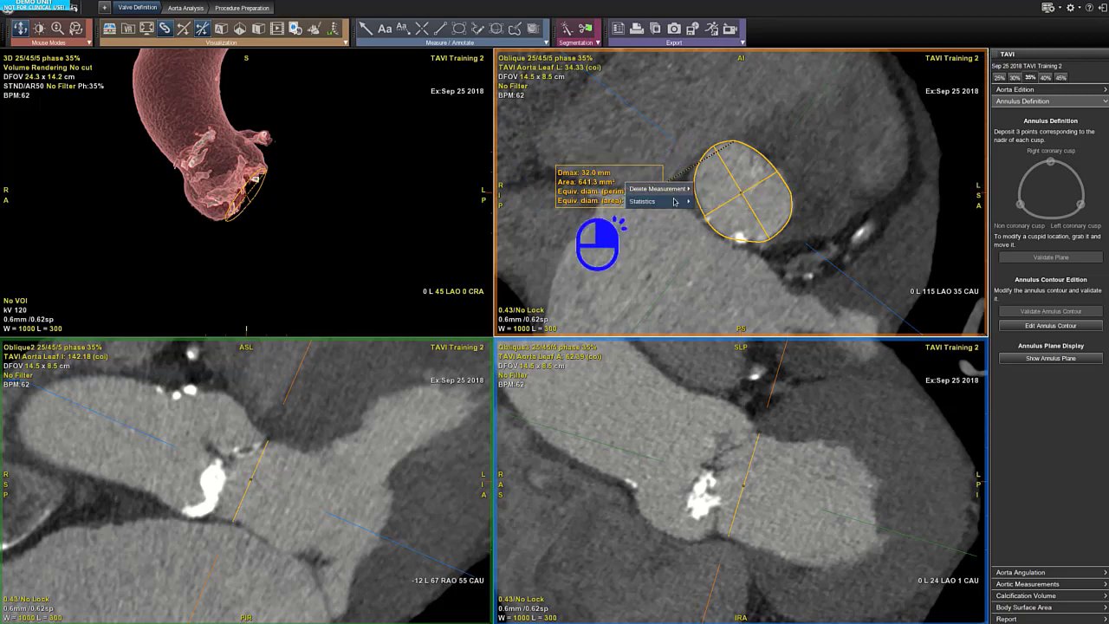
mouse_move(675, 201)
click(724, 234)
click(726, 244)
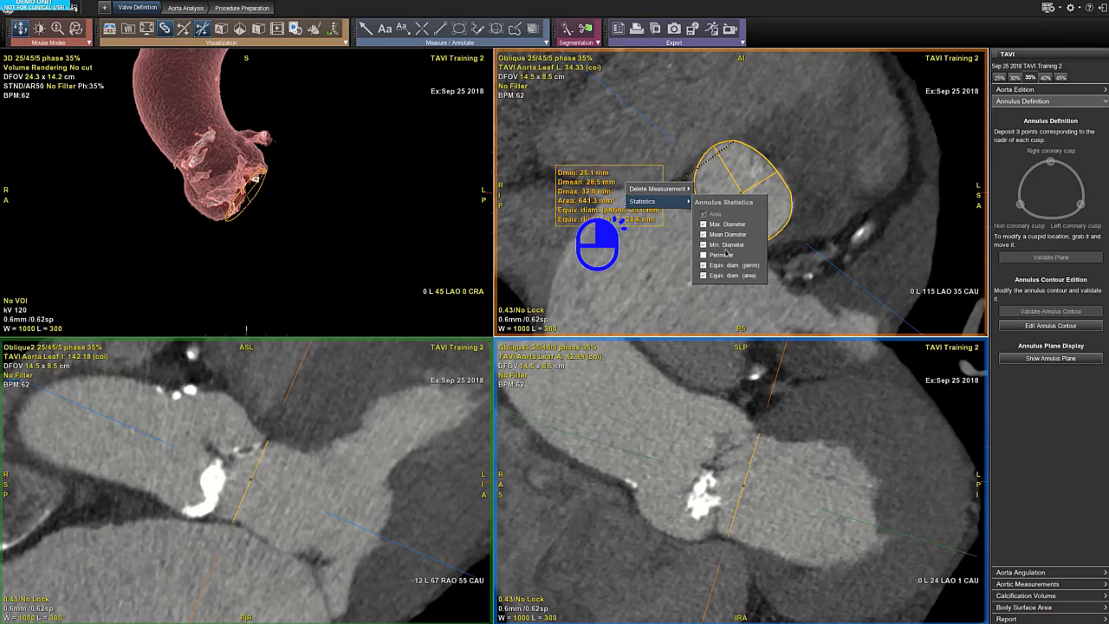
click(723, 254)
click(729, 265)
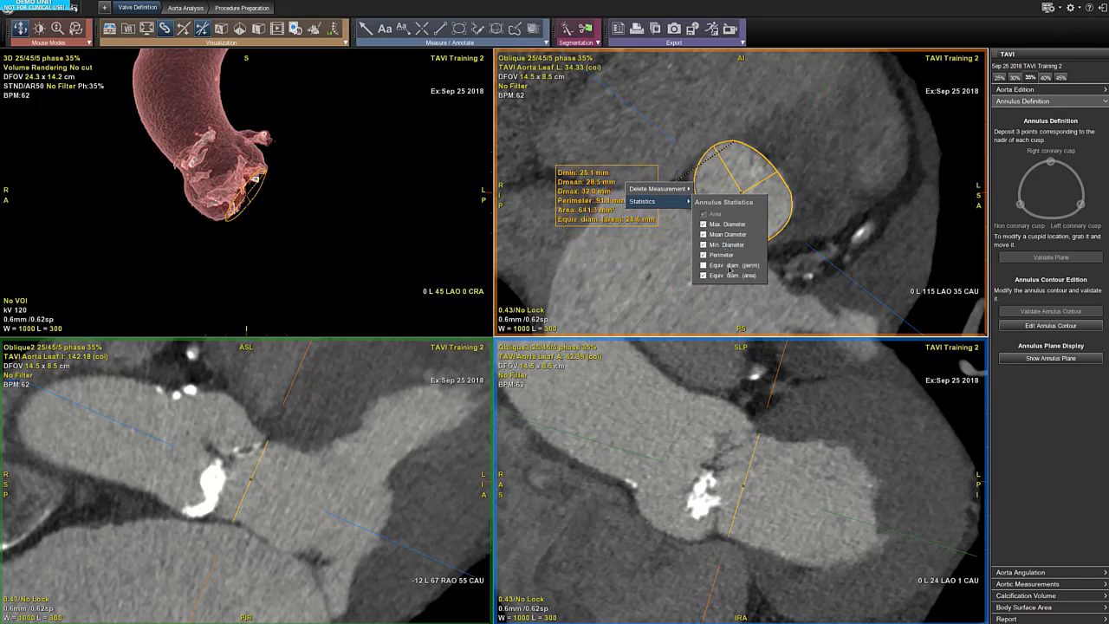
click(633, 273)
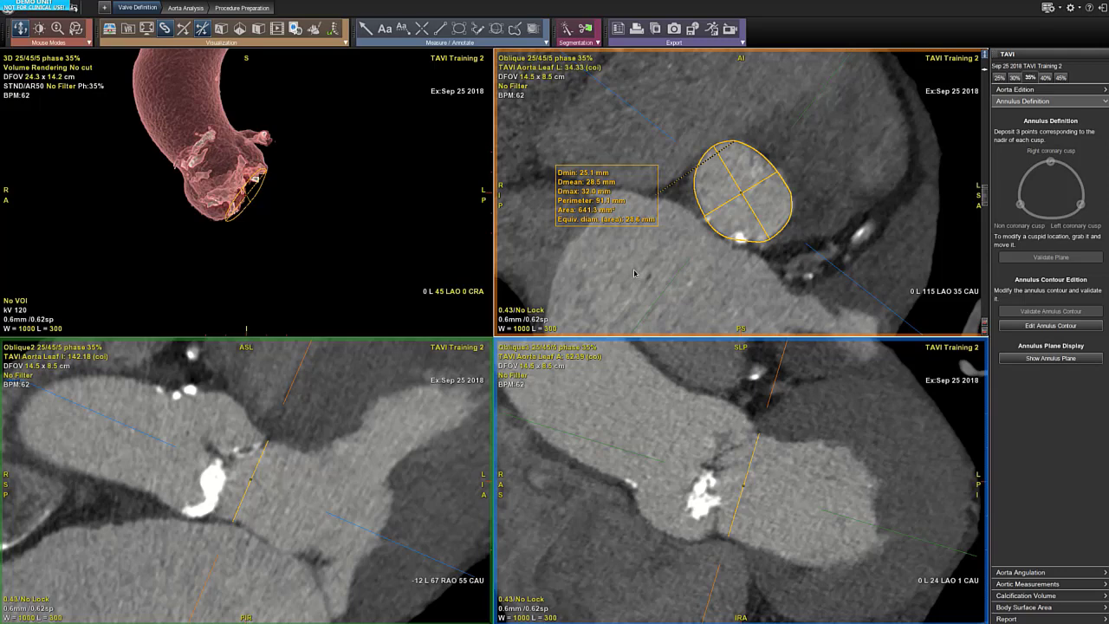
scroll(633, 273, down, 5)
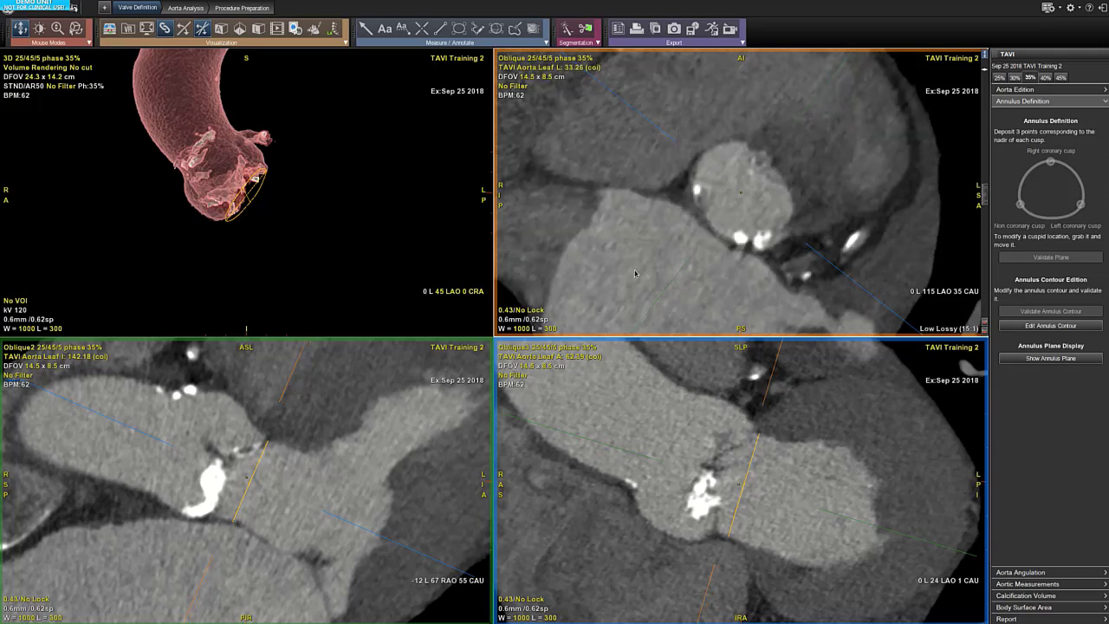
scroll(635, 272, down, 3)
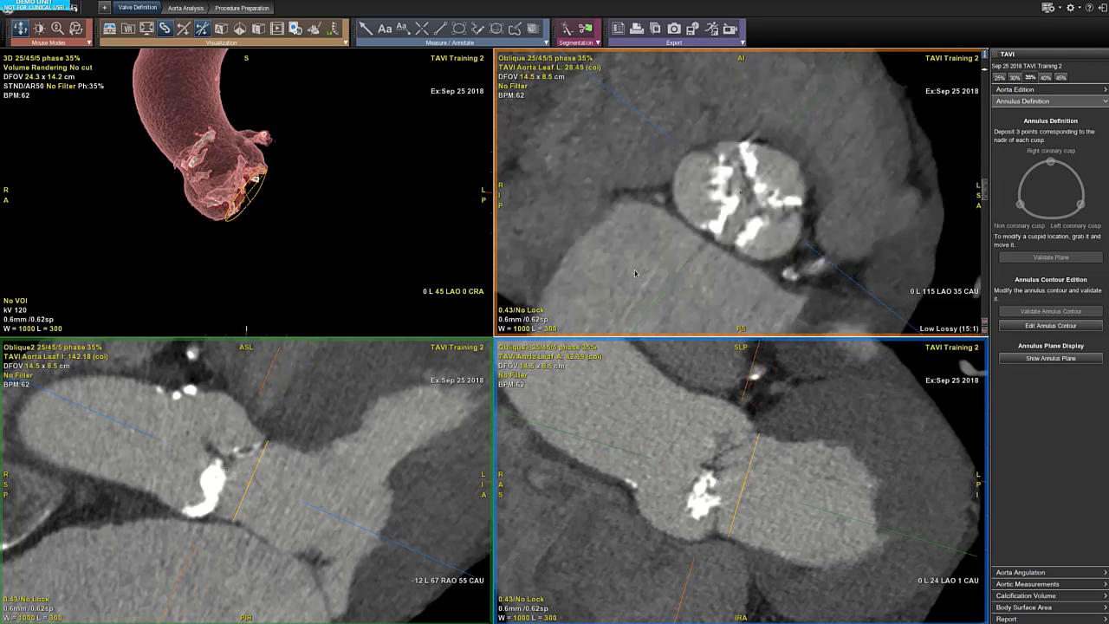
Step: Reorient the views to the annulus plane and expand the Aorta Angulation S-curve
click(1091, 358)
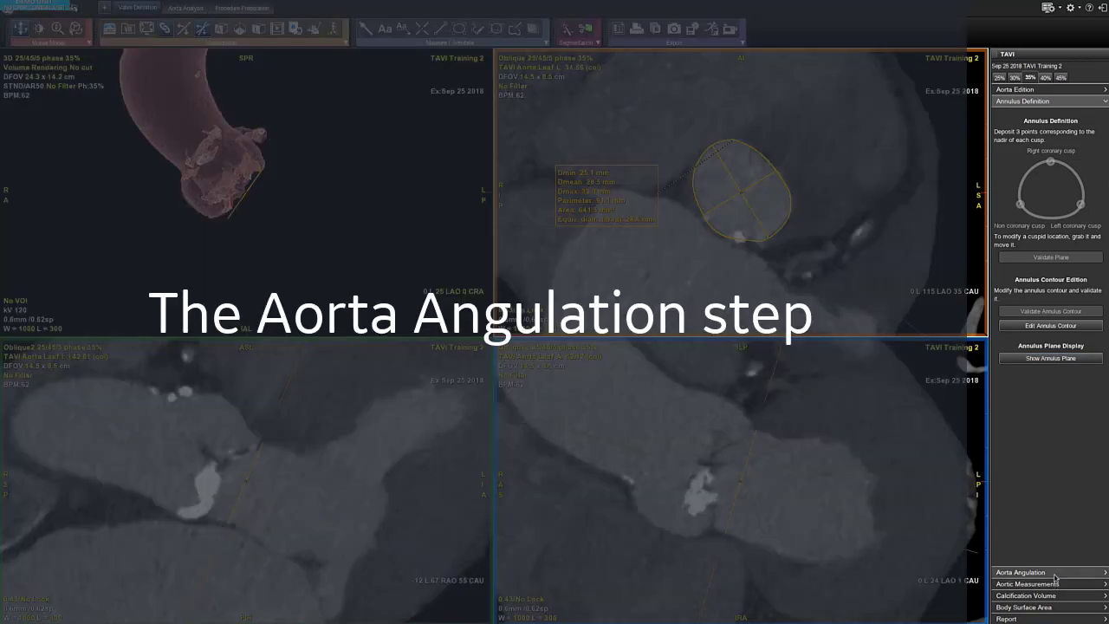
click(1055, 573)
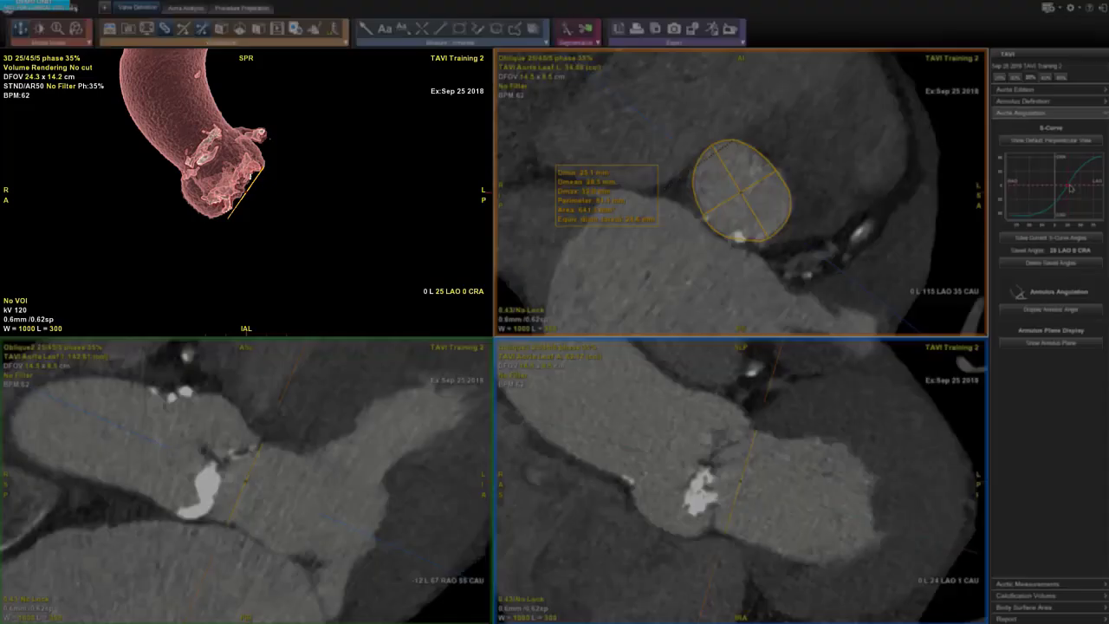
Step: Move the S-curve cursor to 12 LAO 18 CAU and save those angles
mouse_move(1070, 188)
mouse_down()
mouse_move(1051, 216)
mouse_move(1086, 177)
mouse_up()
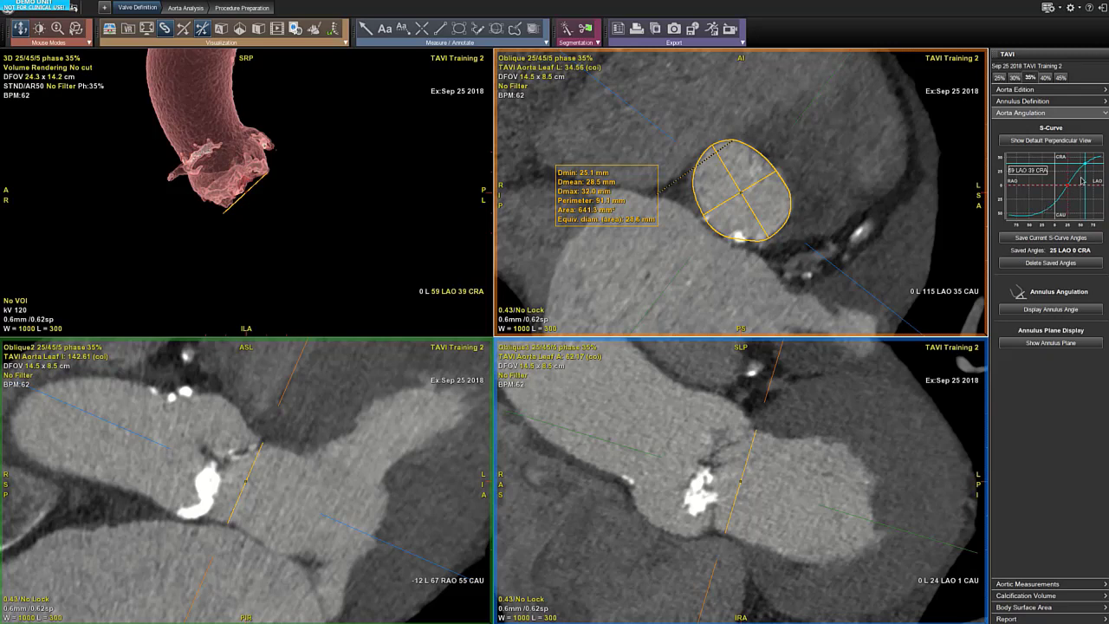
click(1077, 183)
drag(1076, 182, 1060, 197)
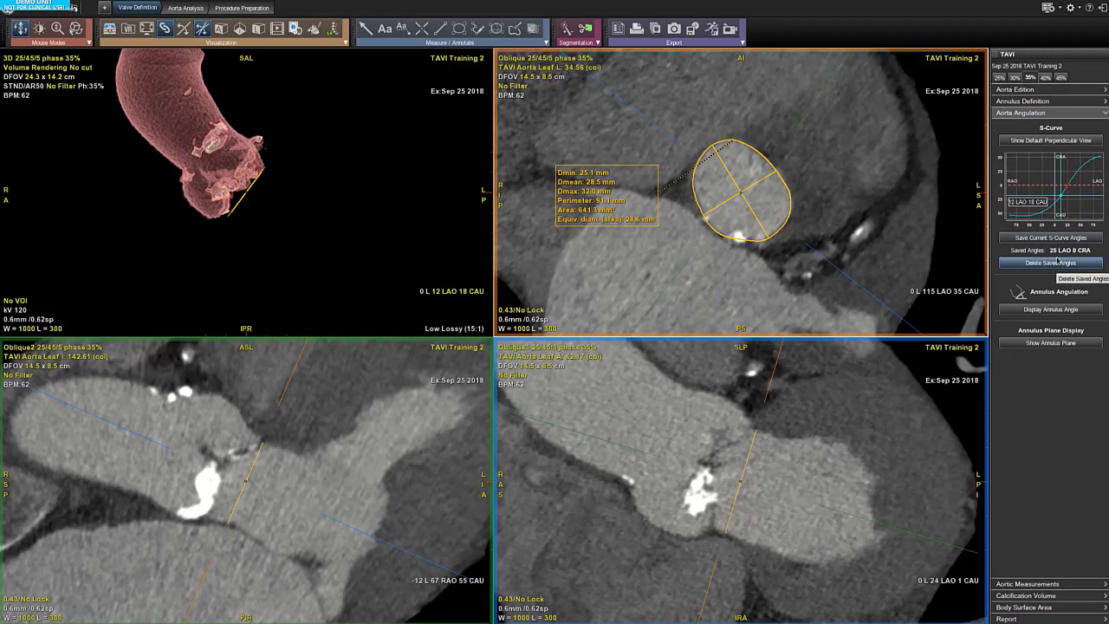
click(1055, 240)
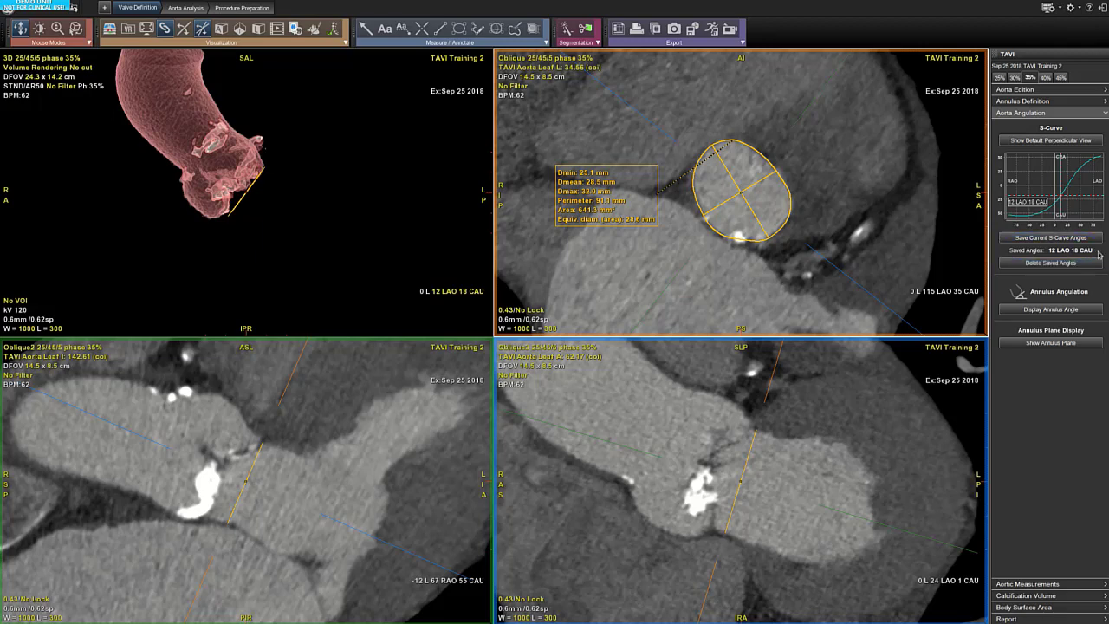
Step: Display the 55.0° annulus angle and bring up its label's Delete/Lock options
click(1089, 310)
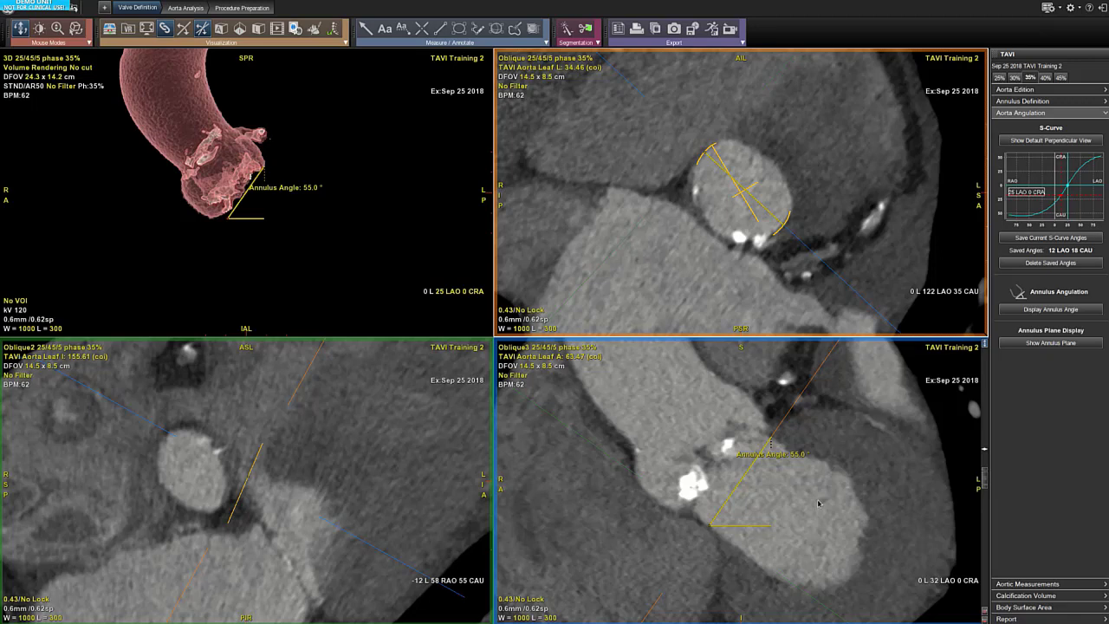
right_click(799, 456)
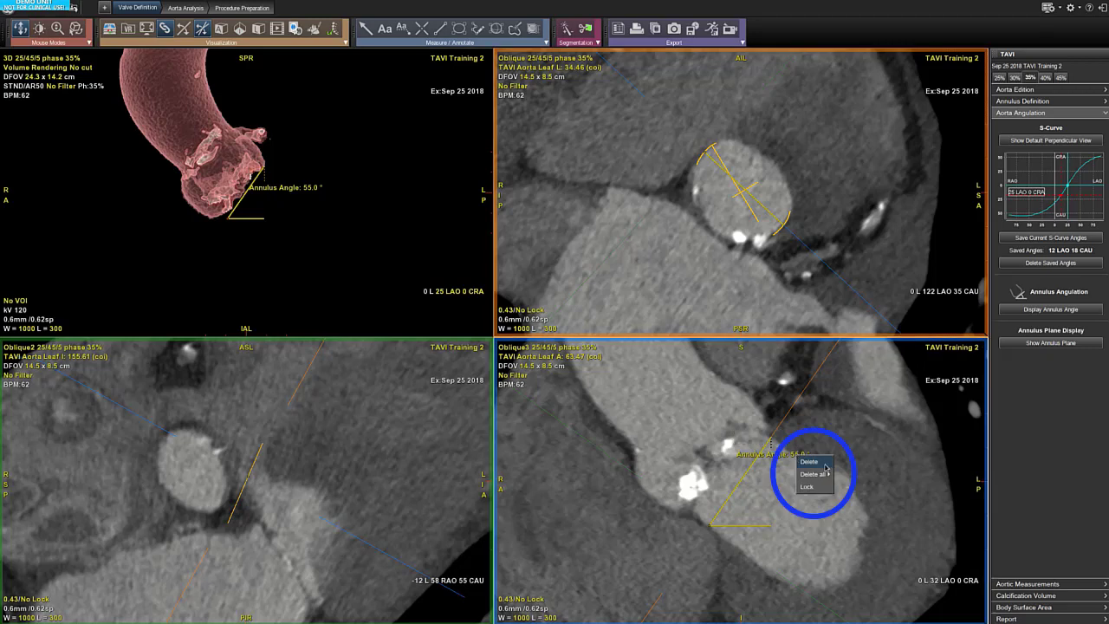